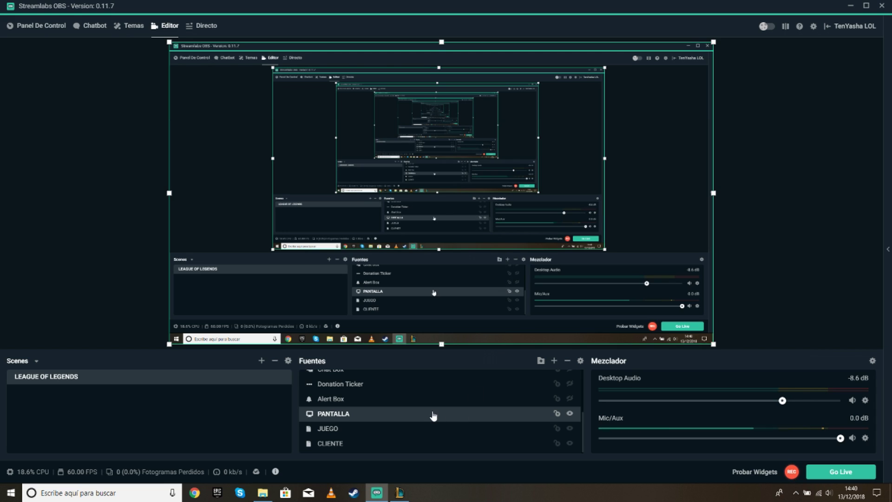
scroll(392, 428, up, 3)
scroll(390, 389, down, 1)
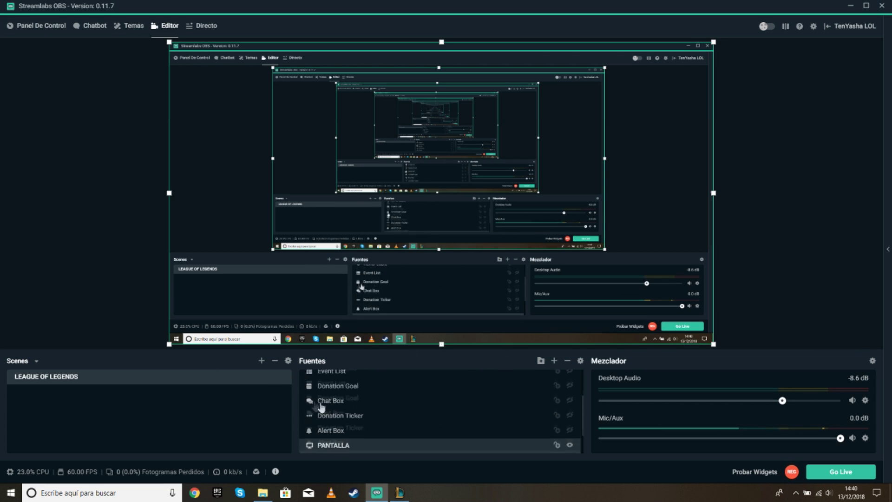
scroll(314, 407, down, 3)
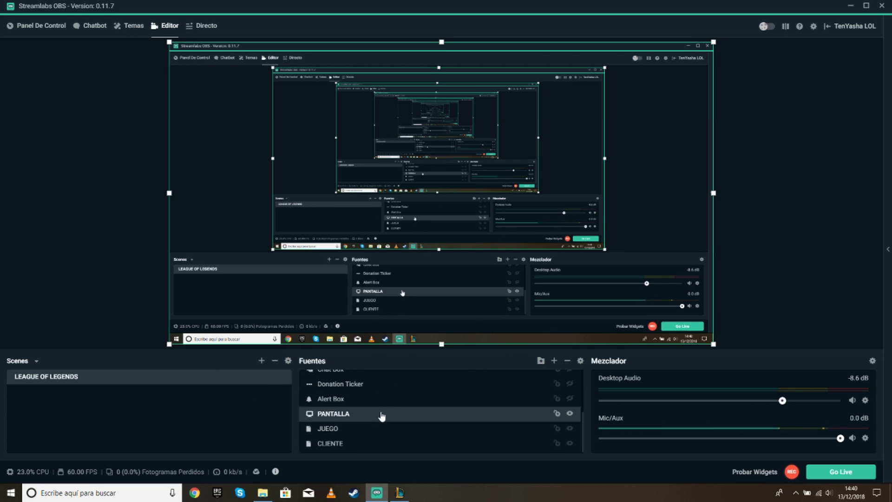
click(730, 286)
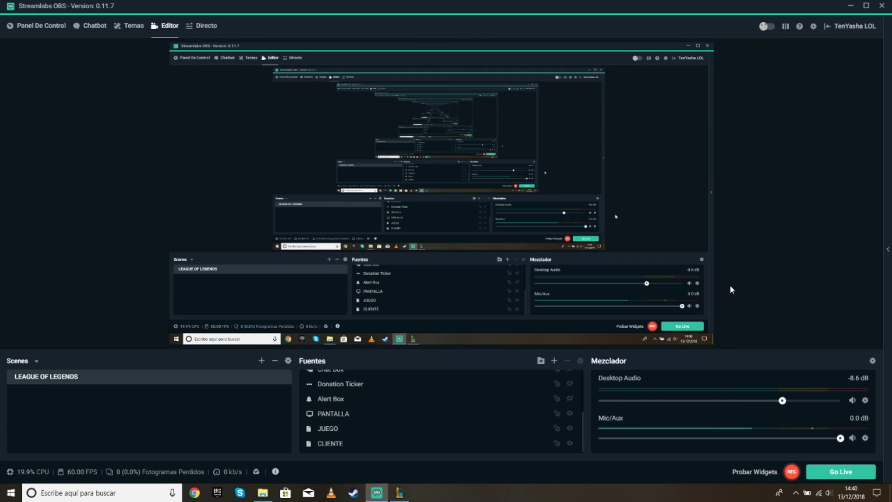
right_click(101, 400)
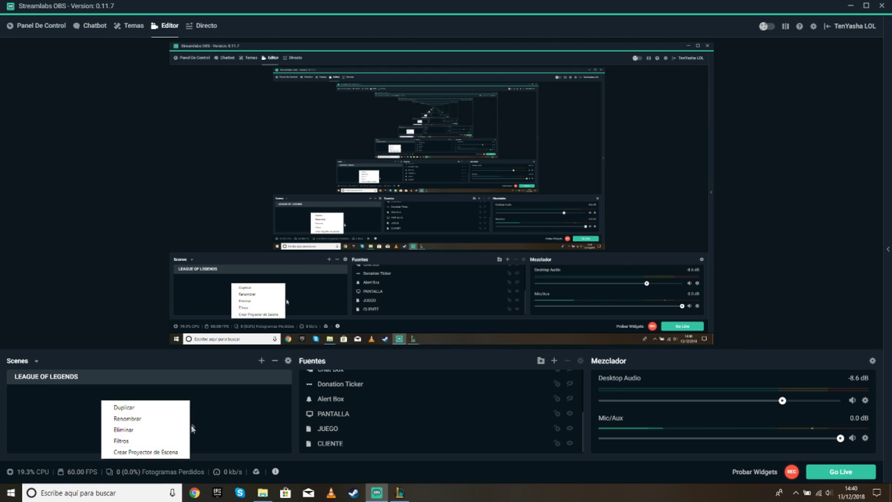
click(209, 401)
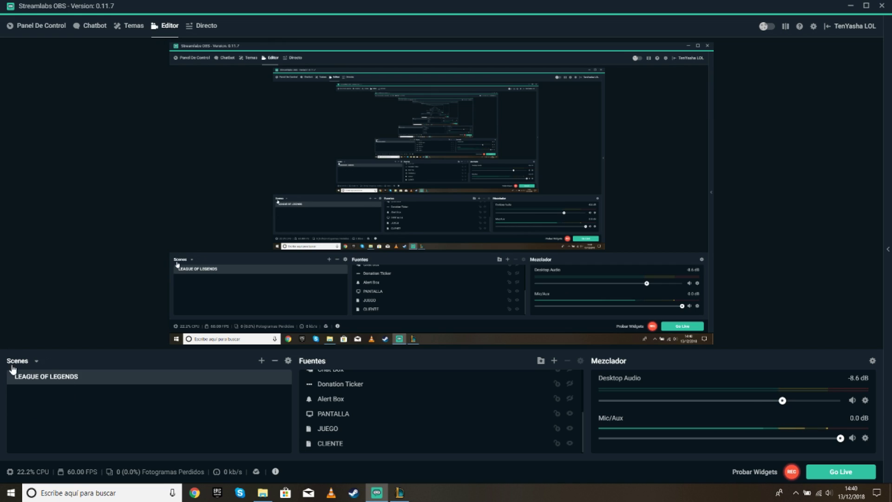
- Add a new scene named LOL
click(262, 361)
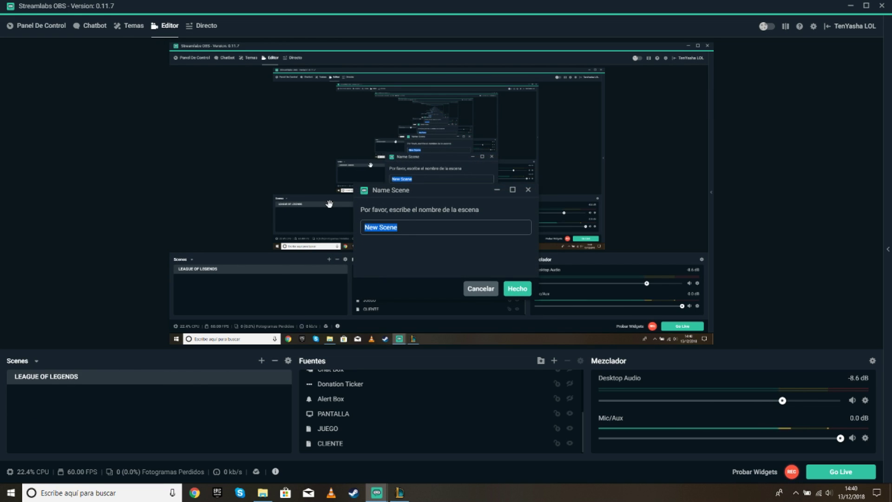
text(LOL)
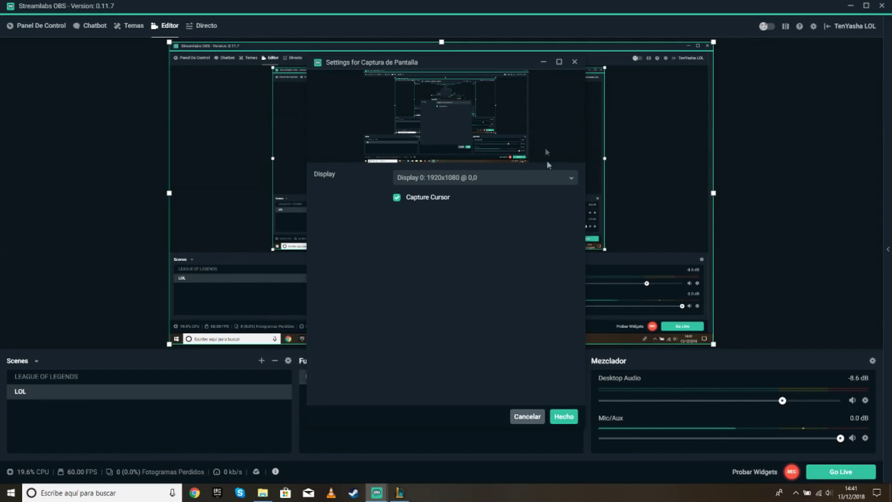
- Set the screen capture source to Display 0: 1920x1080 @ 0,0 and accept its settings
click(510, 177)
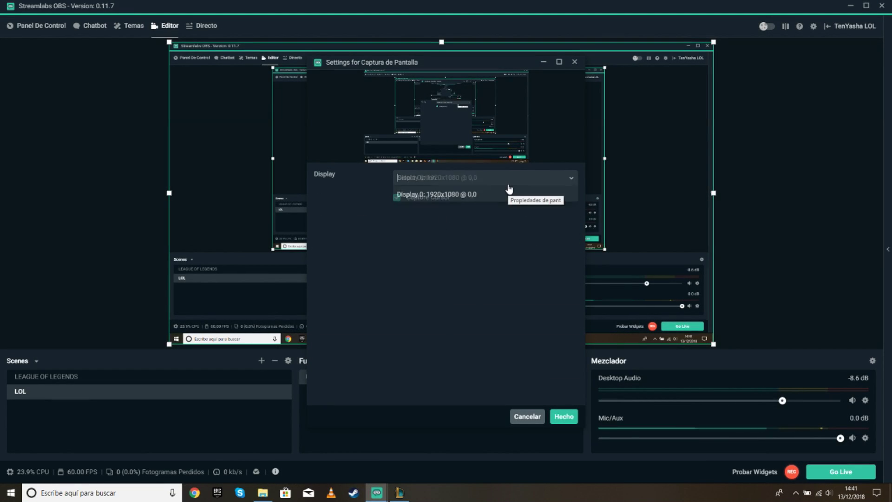
click(479, 198)
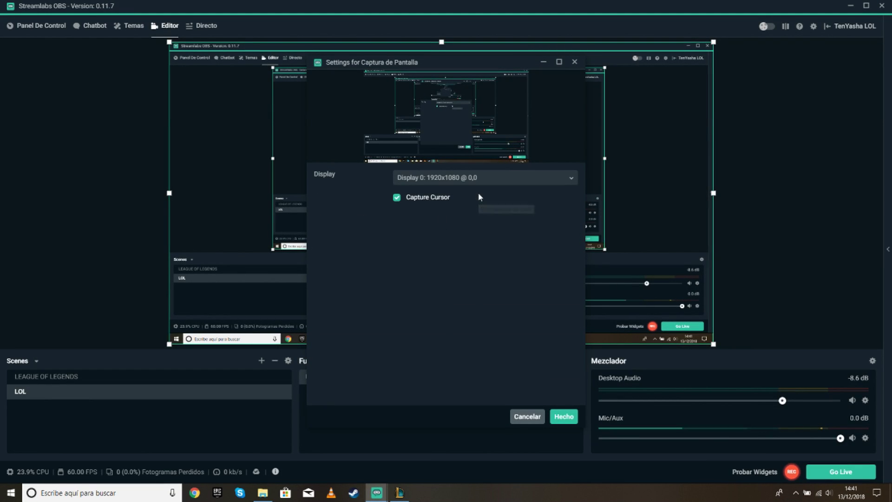
click(564, 417)
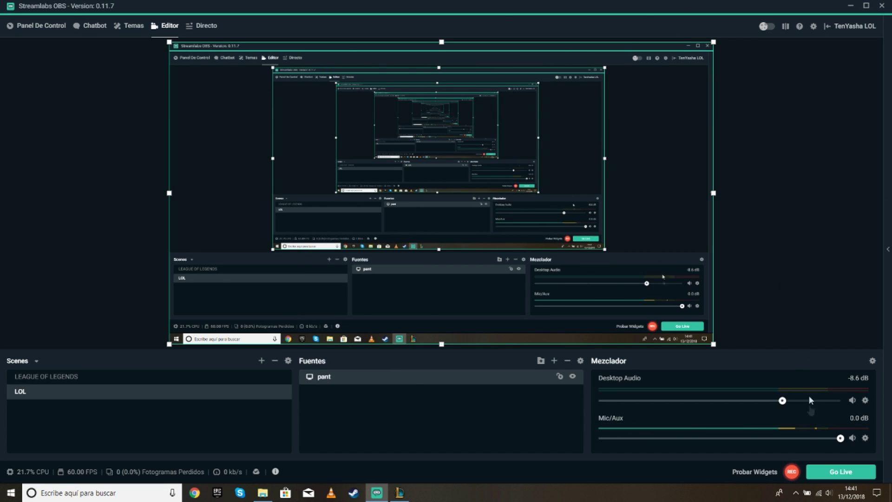
- Switch to the League of Legends client to view its window, and return to Streamlabs OBS
click(791, 471)
click(400, 492)
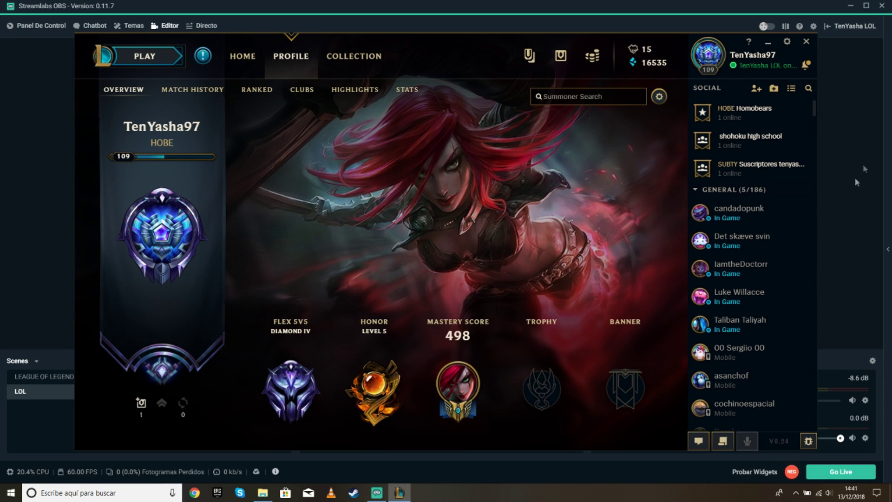
click(839, 201)
click(840, 205)
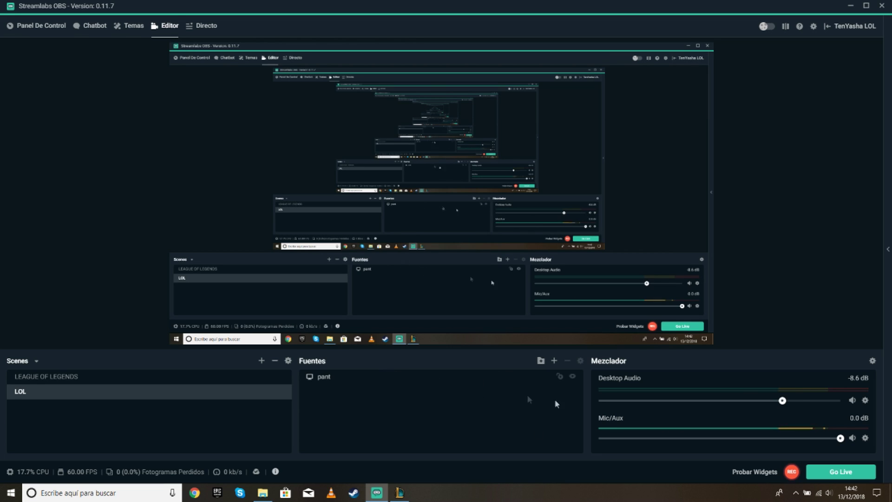
click(554, 361)
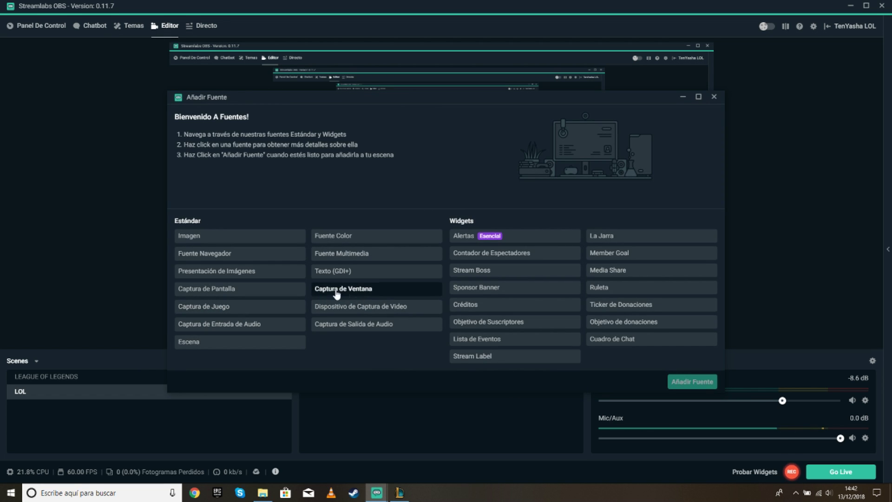
click(371, 291)
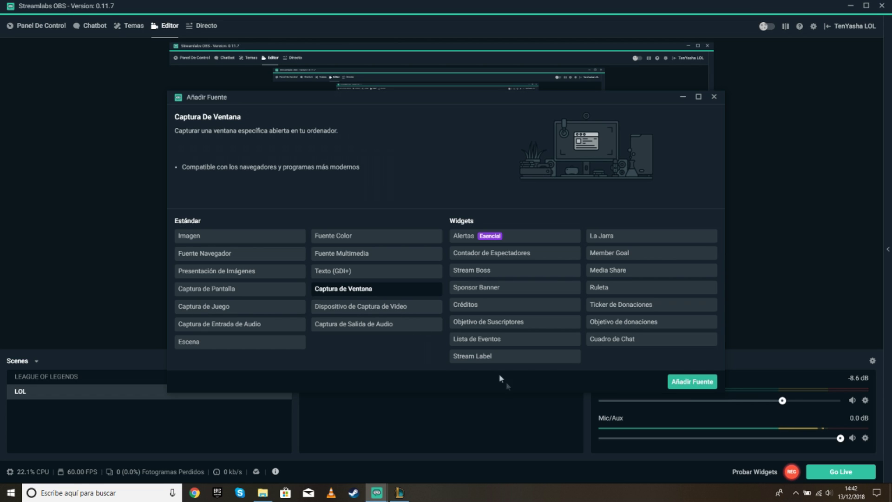
click(669, 380)
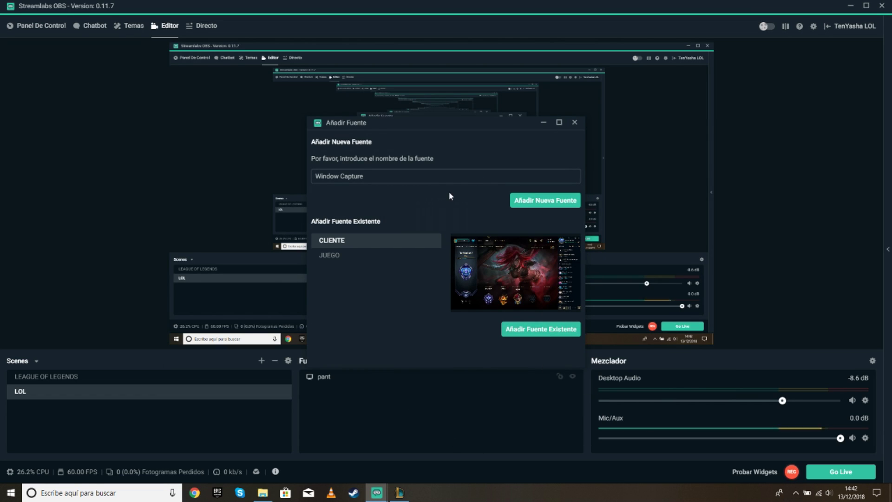
click(575, 122)
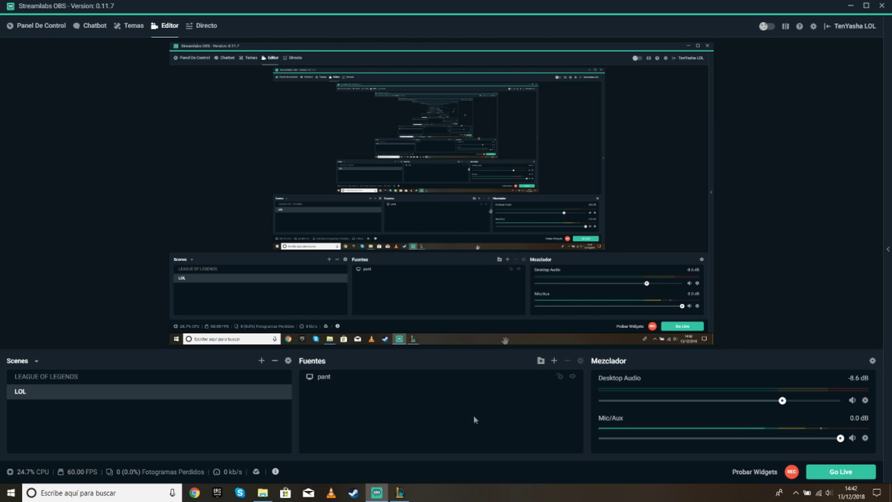
- Bring up the open League of Legends client twice to check it, returning to the Streamlabs OBS editor each time
click(399, 492)
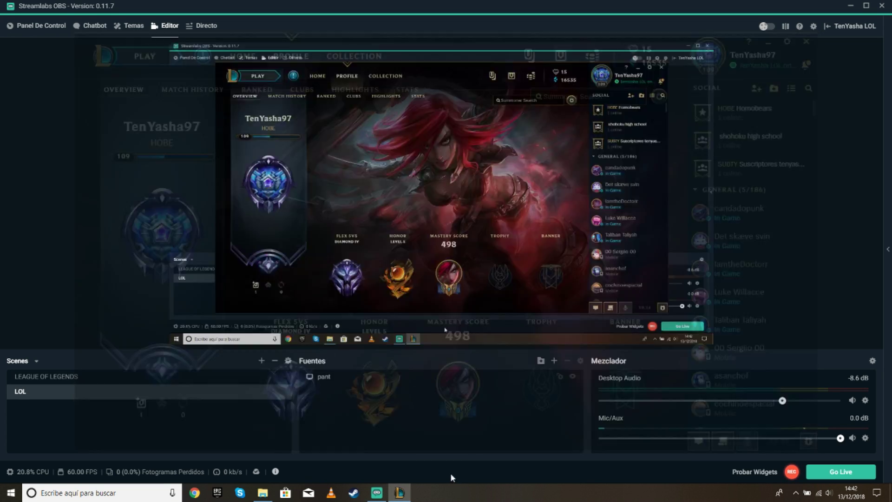
click(450, 473)
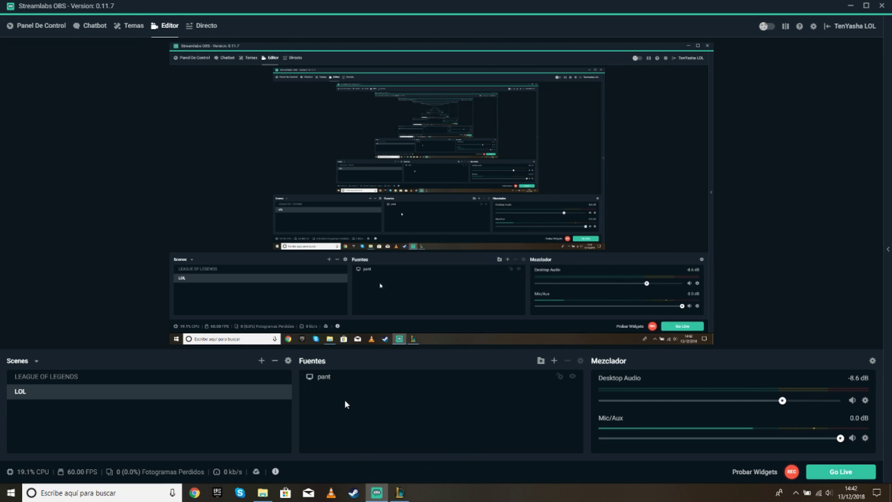
click(399, 492)
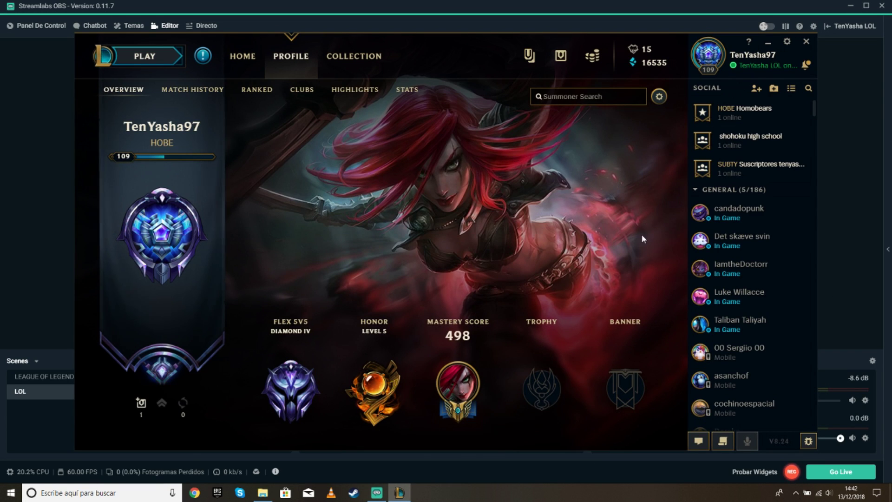
click(826, 229)
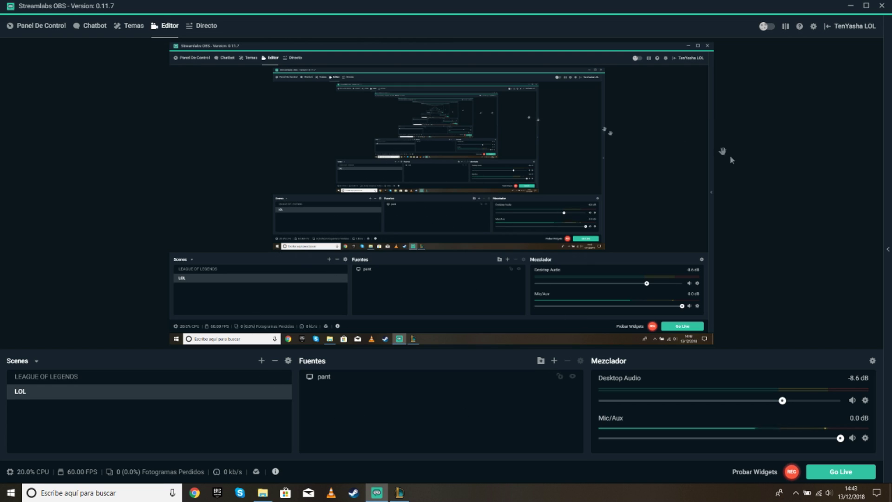
- Set desktop audio device 1 to Altavoces (3- Logitech G430 Gaming Headset) and microphone device 1 to Micrófono (3- Logitech G430 Gaming Headset), and accept the settings
click(813, 27)
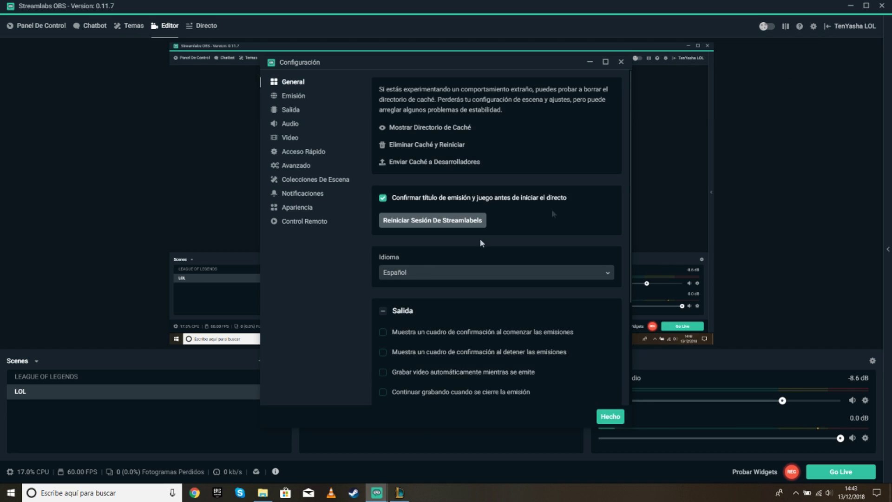
click(292, 124)
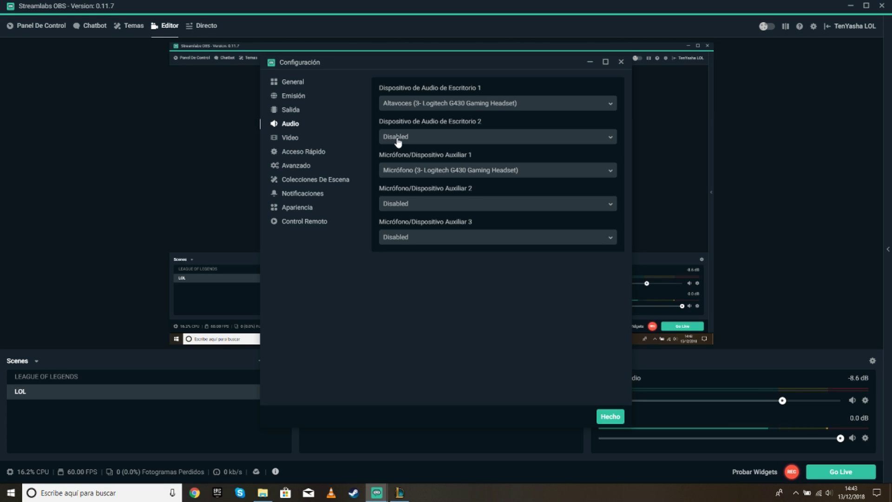
click(463, 107)
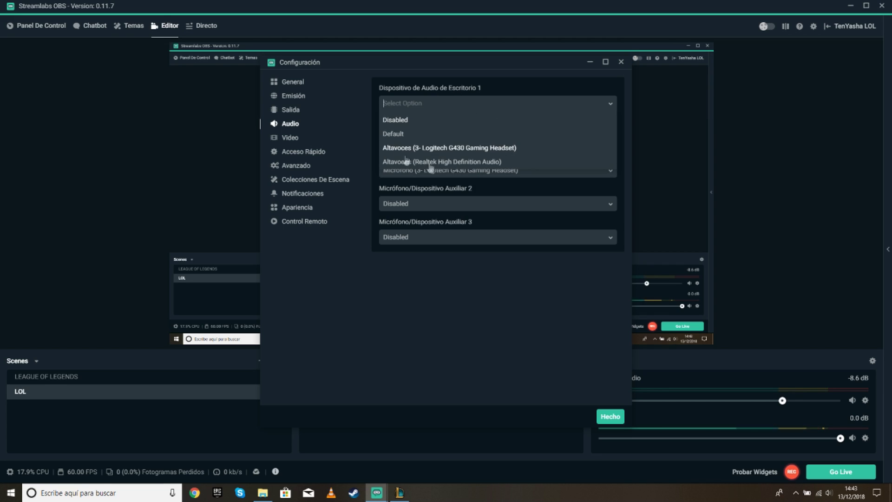
click(505, 148)
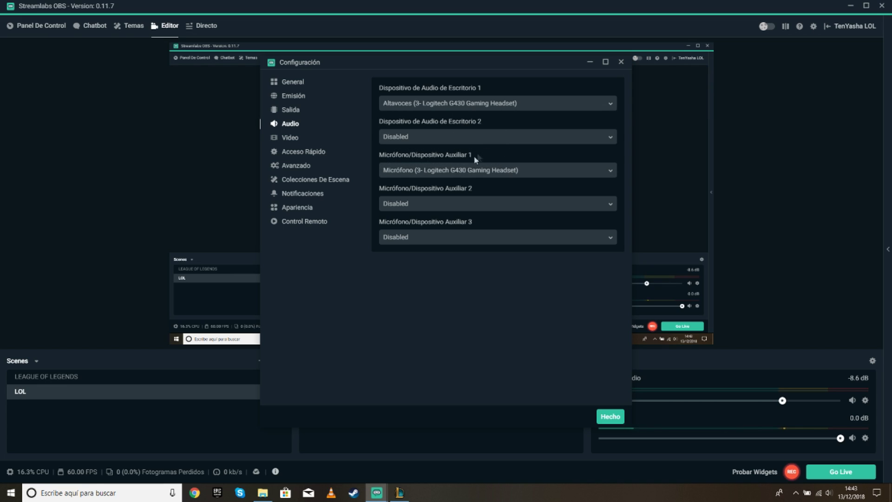
click(425, 170)
click(460, 229)
click(609, 416)
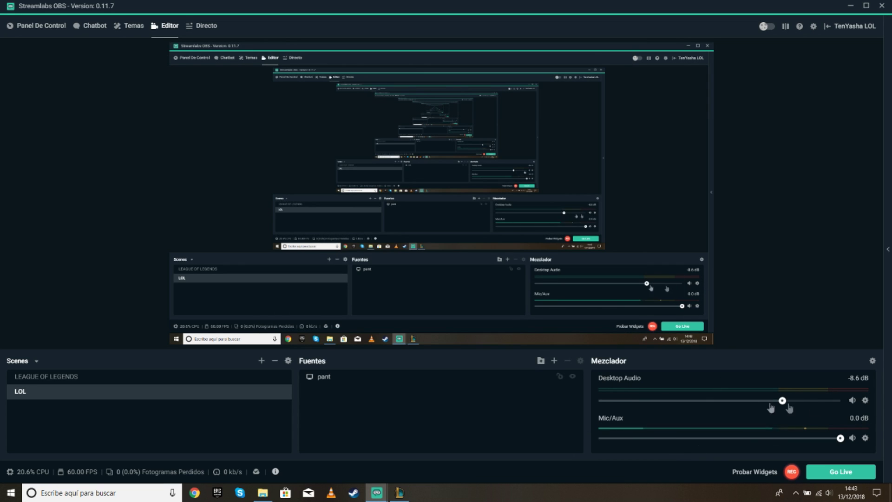
- Lower the Desktop Audio level in the mixer to -9.0 dB
mouse_move(783, 401)
mouse_down()
mouse_move(773, 401)
mouse_move(780, 403)
mouse_up()
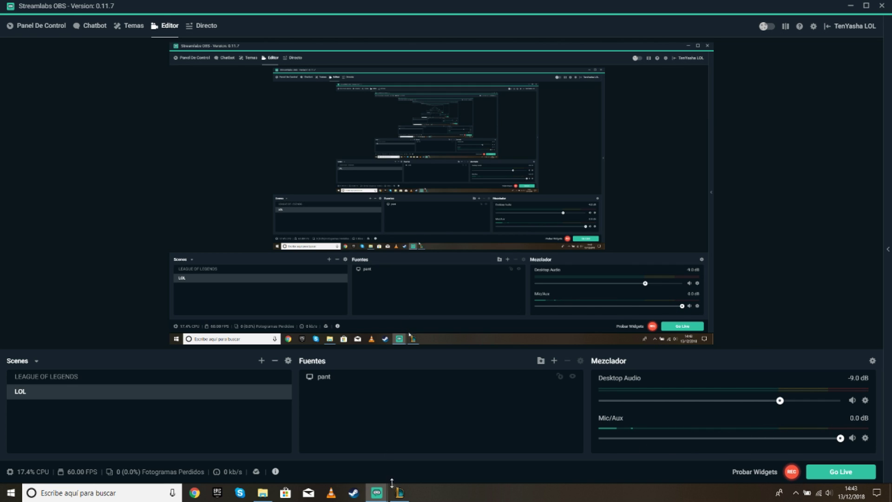
mouse_move(377, 491)
click(411, 460)
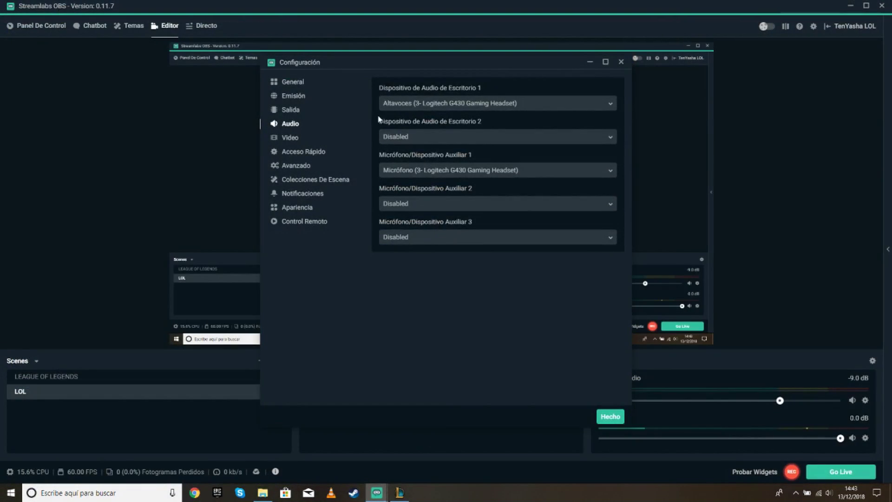
- In the output settings, set the recording quality to Same as stream and the recording format to mp4
click(289, 112)
scroll(486, 291, down, 3)
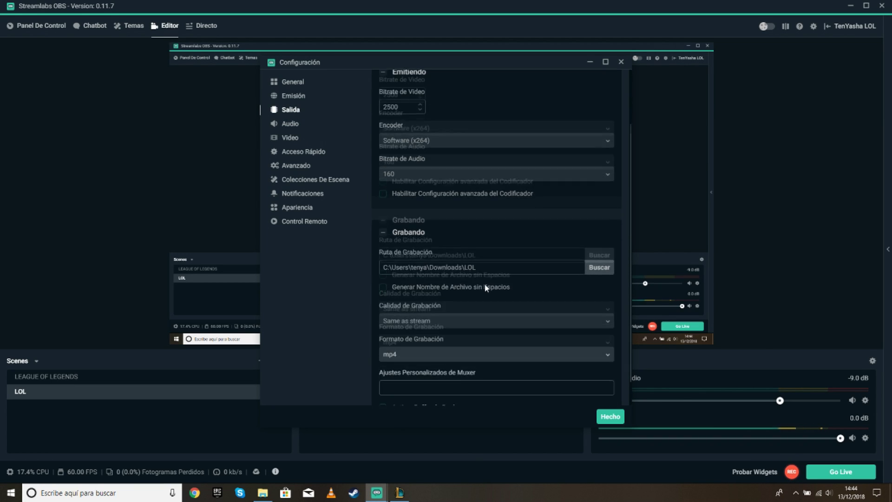
click(383, 238)
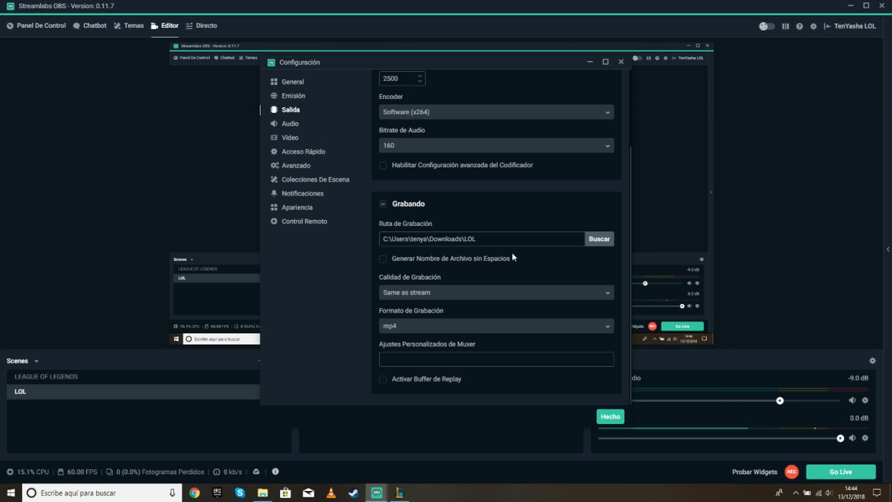
click(420, 295)
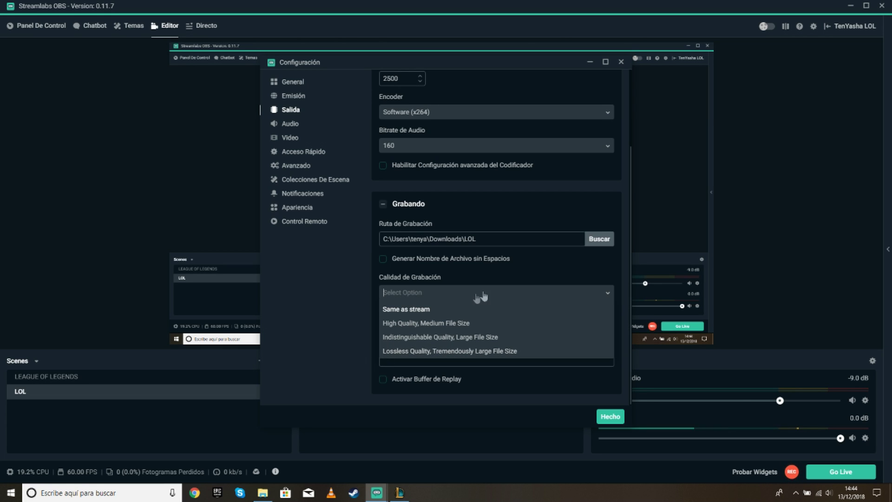
click(405, 309)
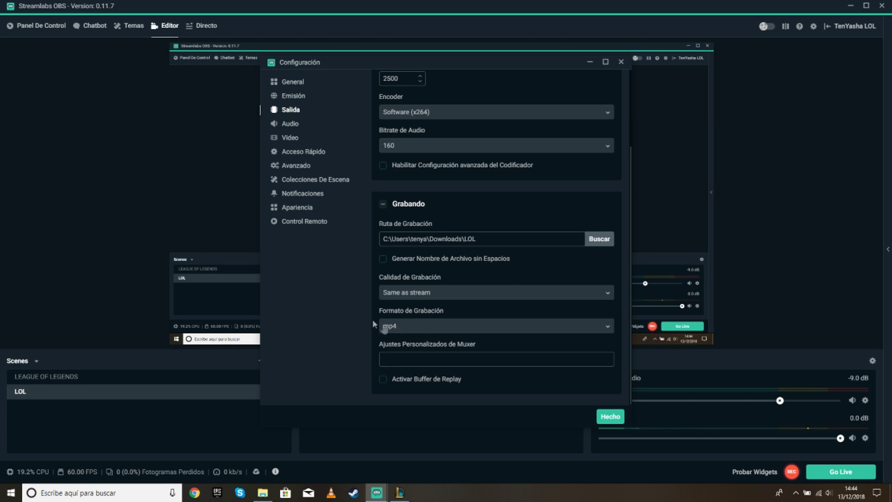
click(396, 325)
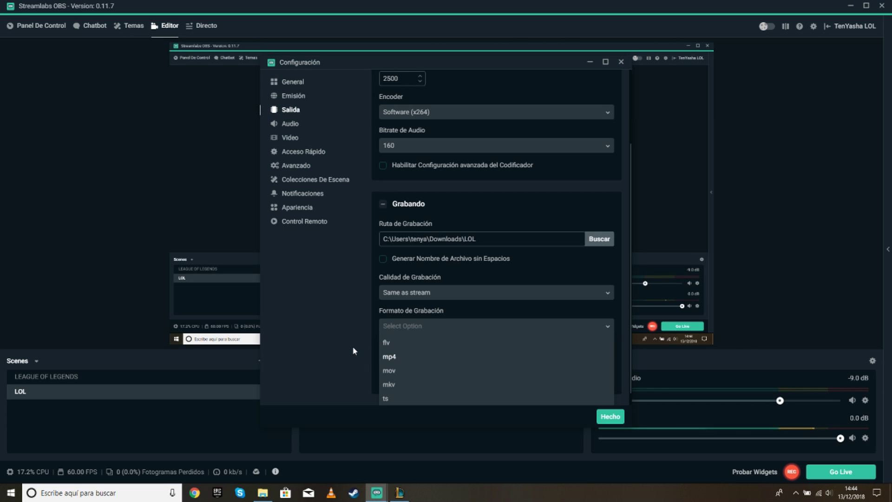
key(Return)
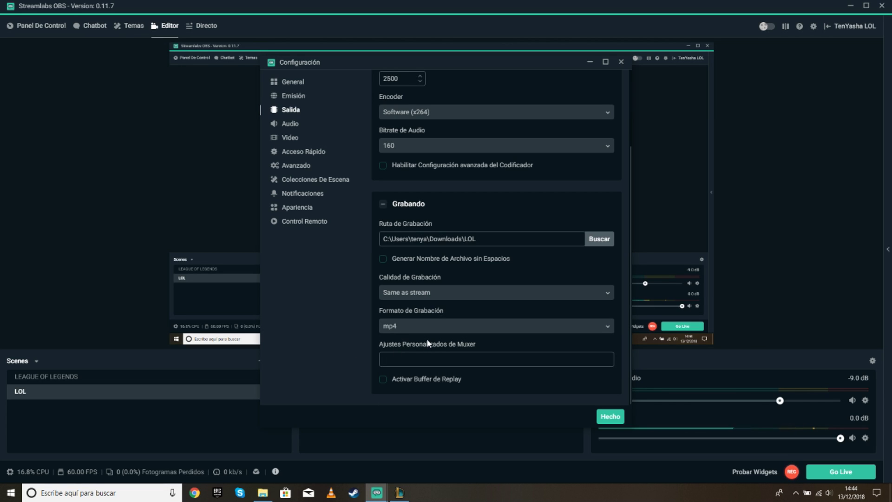
scroll(440, 329, up, 2)
scroll(433, 313, down, 2)
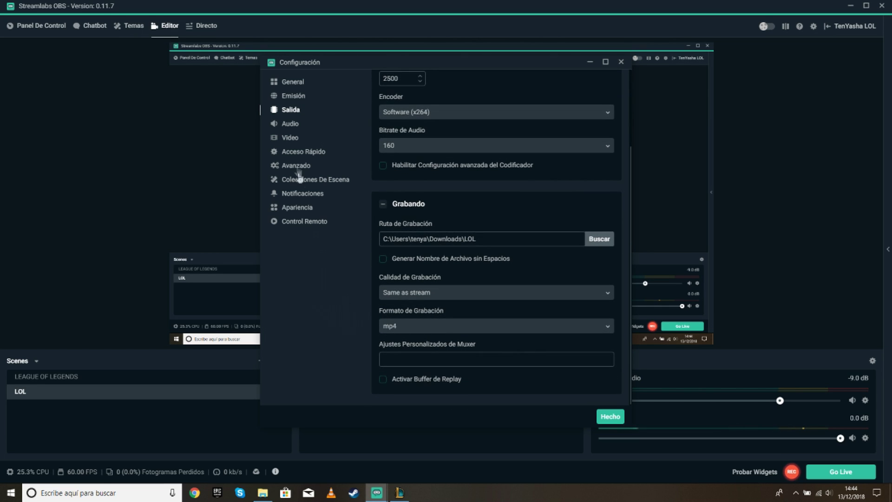
- Review the custom streaming server settings, and close the configuration window
click(293, 95)
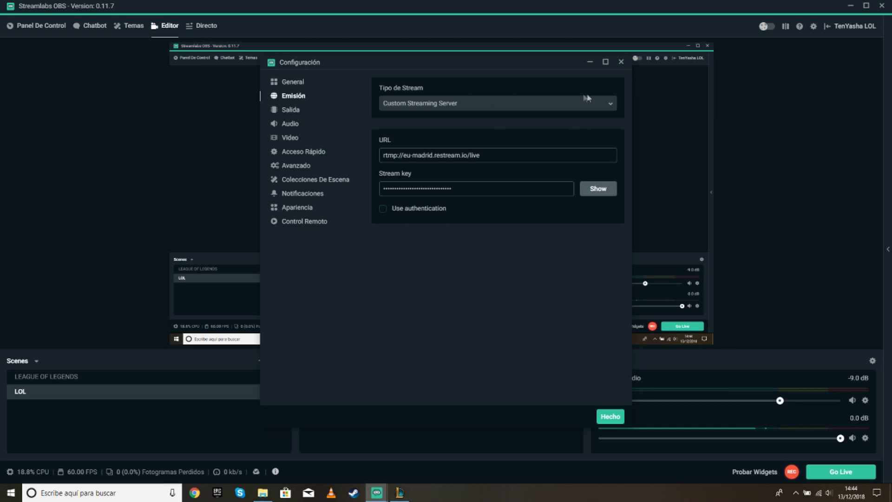
click(621, 62)
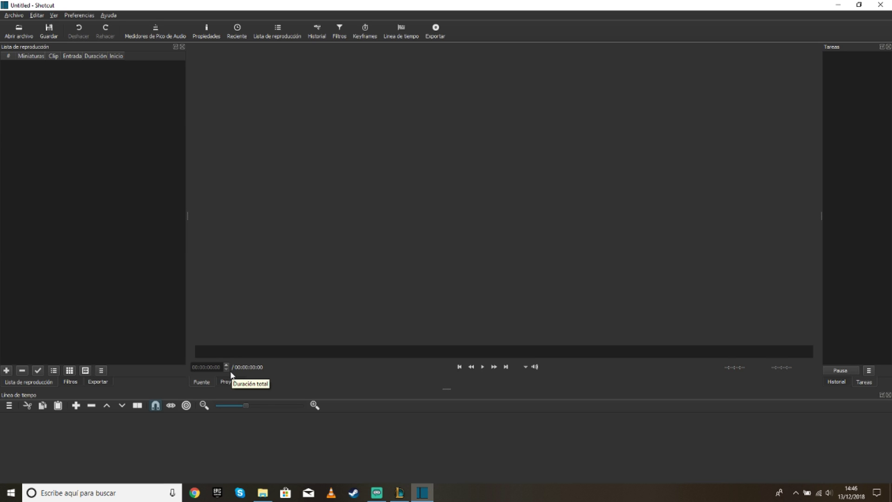
- Switch to Shotcut, open the video recording, place it on the timeline and trim 00:01:15 off its end
click(18, 31)
double_click(159, 152)
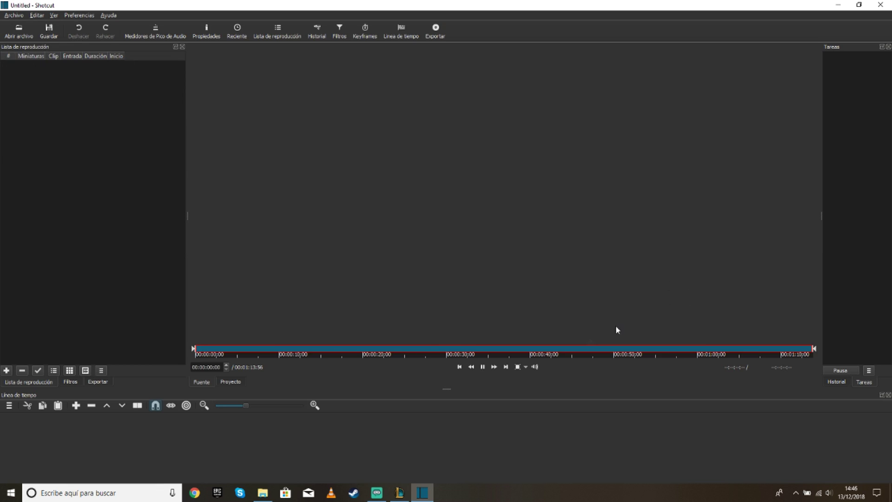
drag(425, 238, 238, 436)
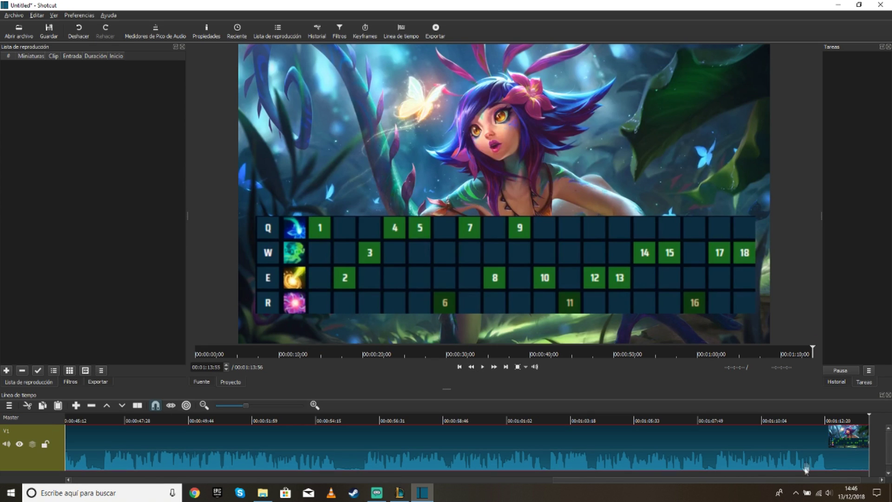
drag(844, 448, 810, 448)
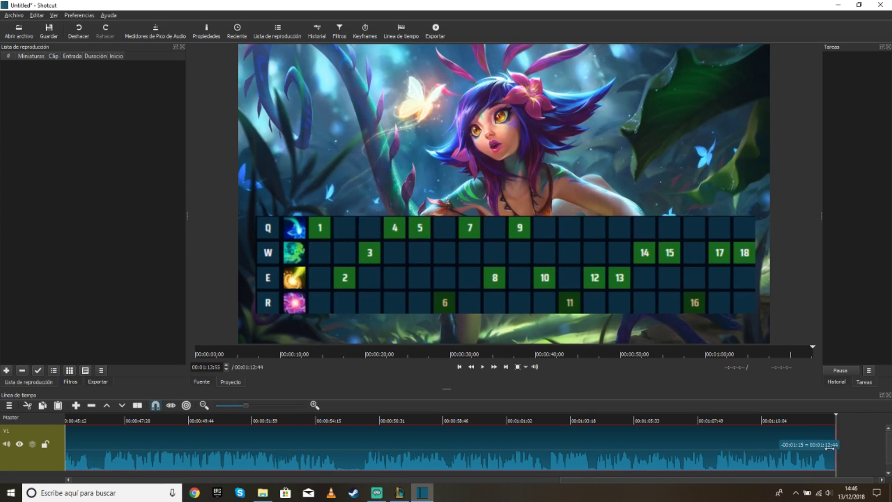
- Insert a video track above V1 and trim the clip's end to a total duration of 00:01:12:41
right_click(50, 465)
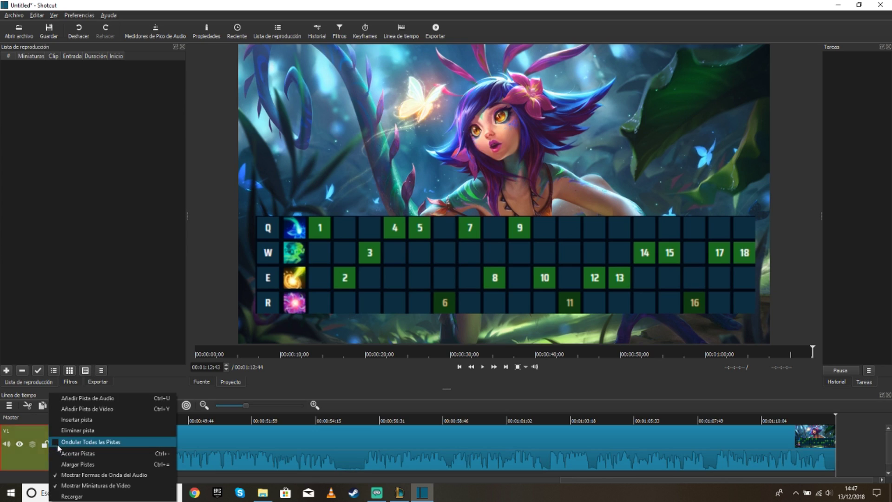
click(89, 422)
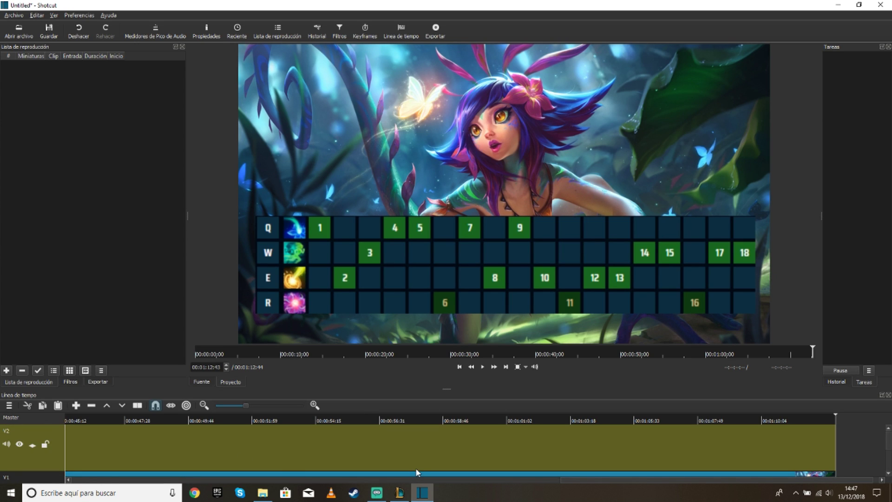
drag(835, 442, 833, 441)
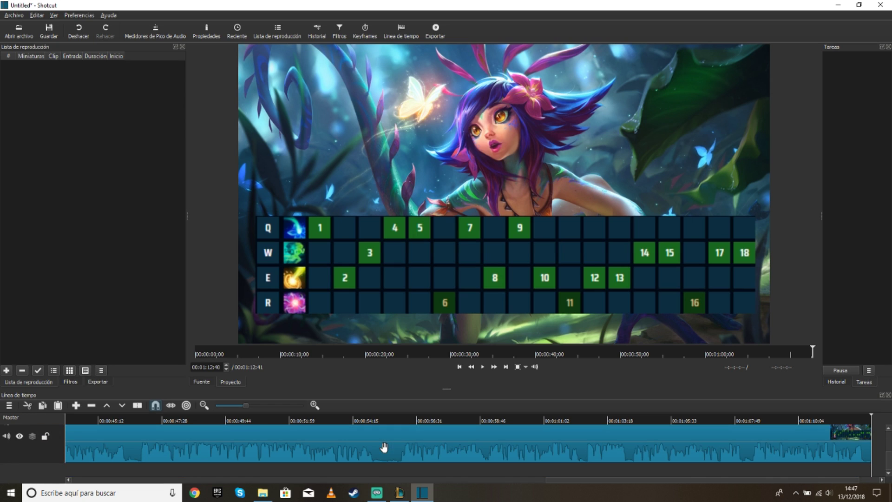
drag(730, 485, 552, 469)
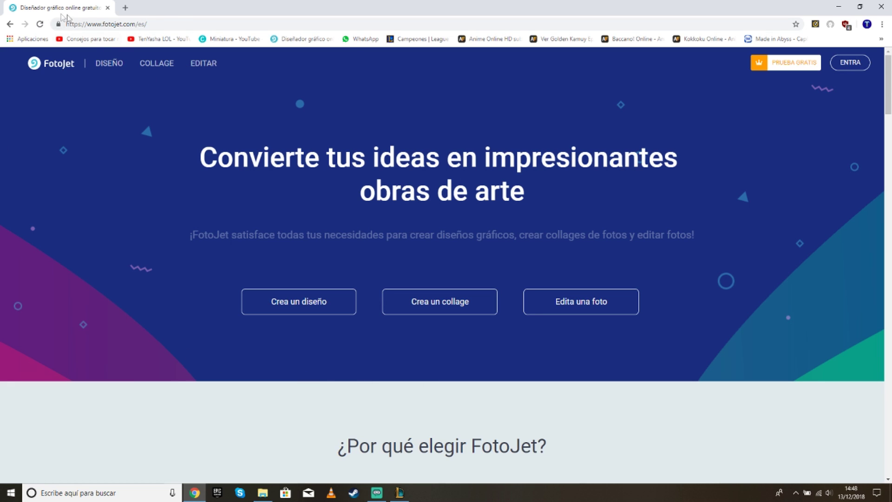
- Start a new design on the FotoJet website with the Miniatura De YouTube format, 1280 x 720 px
click(109, 67)
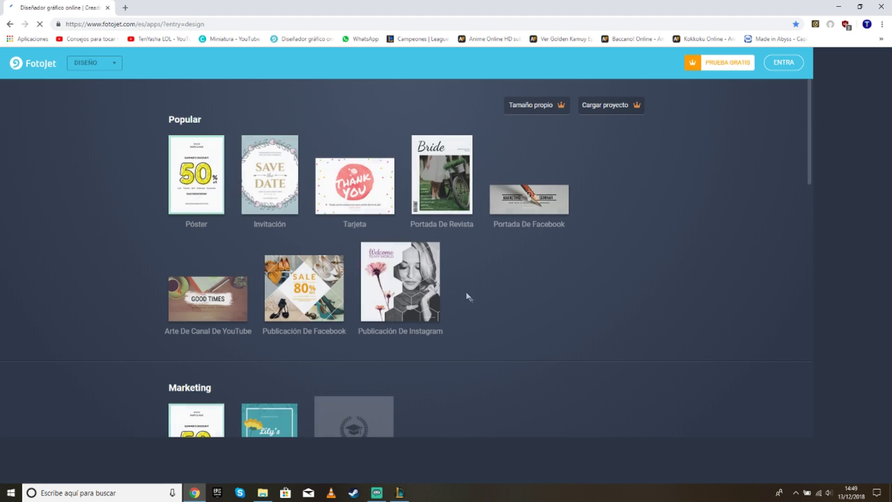
scroll(374, 221, down, 5)
scroll(352, 318, down, 6)
scroll(304, 294, up, 2)
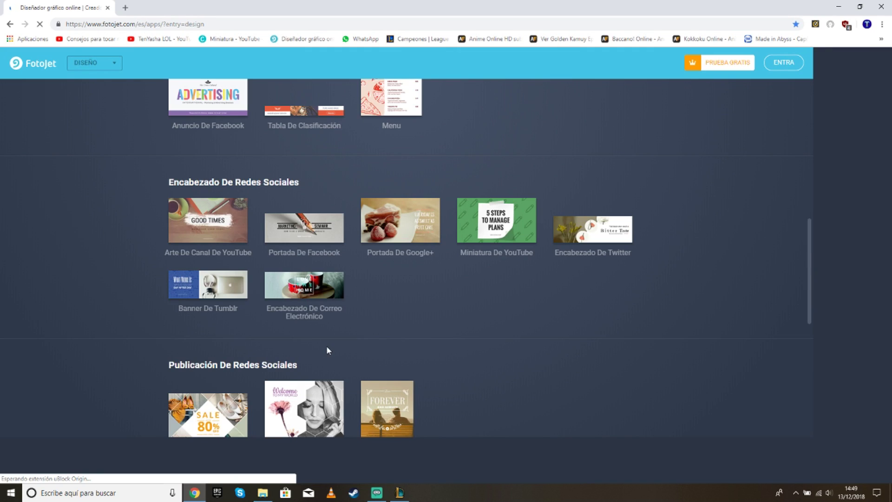
scroll(327, 350, down, 5)
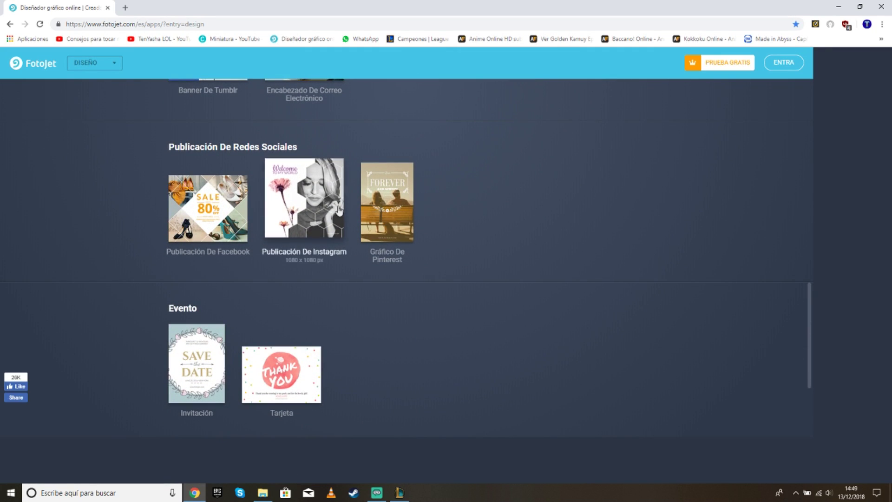
scroll(318, 406, down, 2)
scroll(232, 389, up, 3)
scroll(230, 389, up, 8)
scroll(231, 389, down, 3)
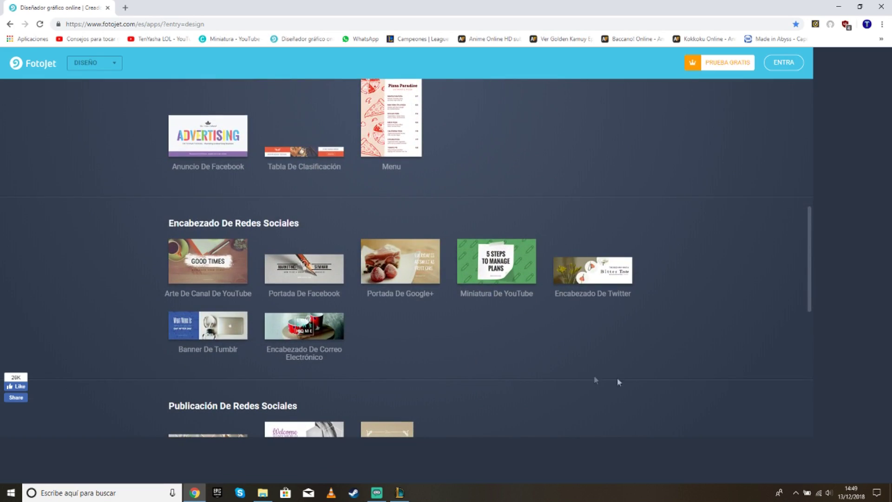
scroll(478, 254, up, 12)
drag(810, 142, 808, 281)
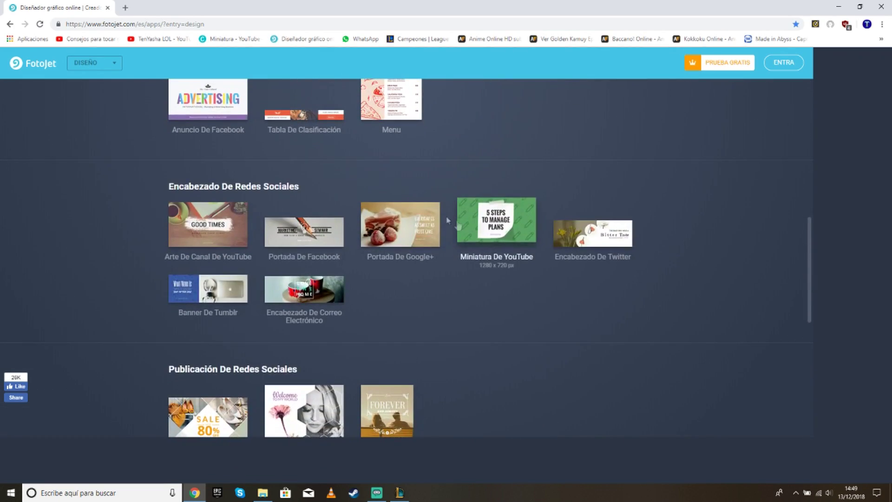
click(489, 223)
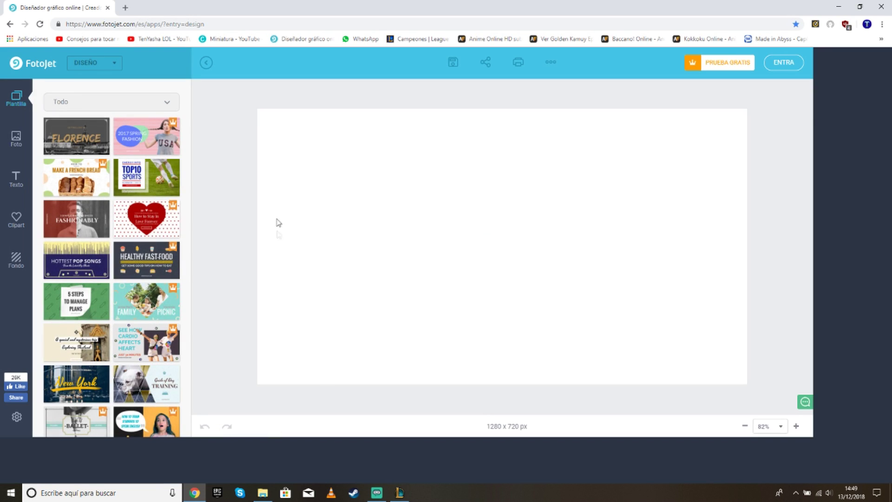
- Add the sample lighthouse photo to the blank design and enlarge it until it covers the whole canvas
scroll(116, 371, down, 5)
scroll(115, 371, up, 5)
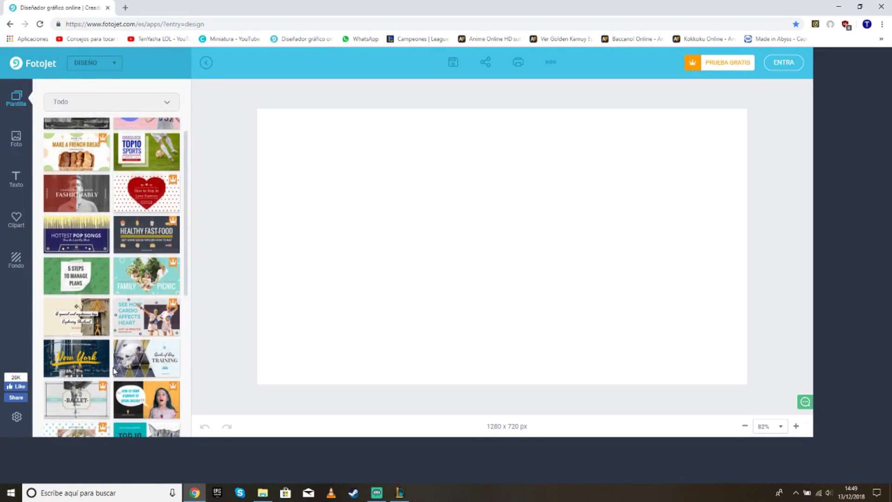
click(16, 138)
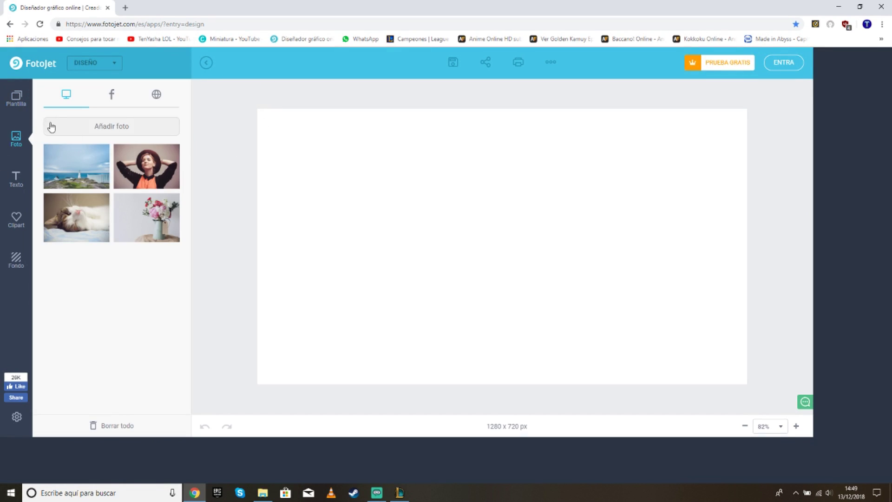
drag(81, 177, 333, 147)
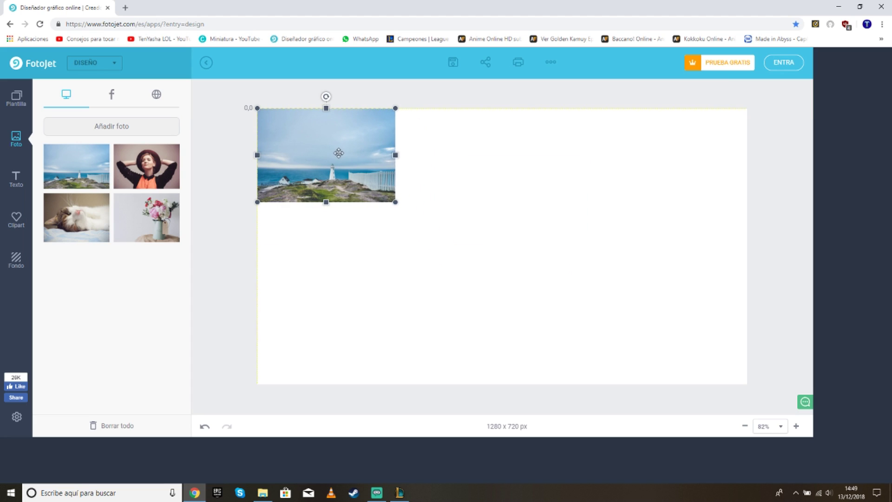
drag(394, 201, 752, 439)
click(625, 313)
drag(625, 313, 625, 278)
click(251, 197)
- Apply the black-and-white effect to the lighthouse photo
click(370, 178)
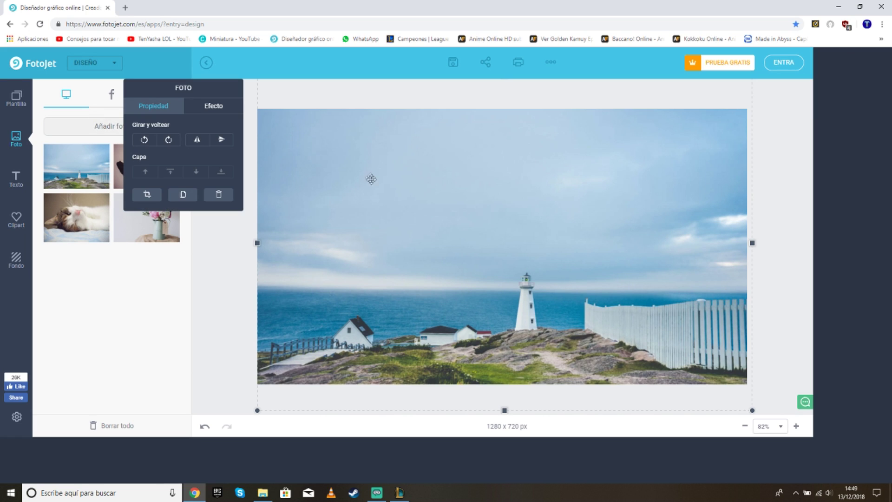
click(222, 109)
click(179, 150)
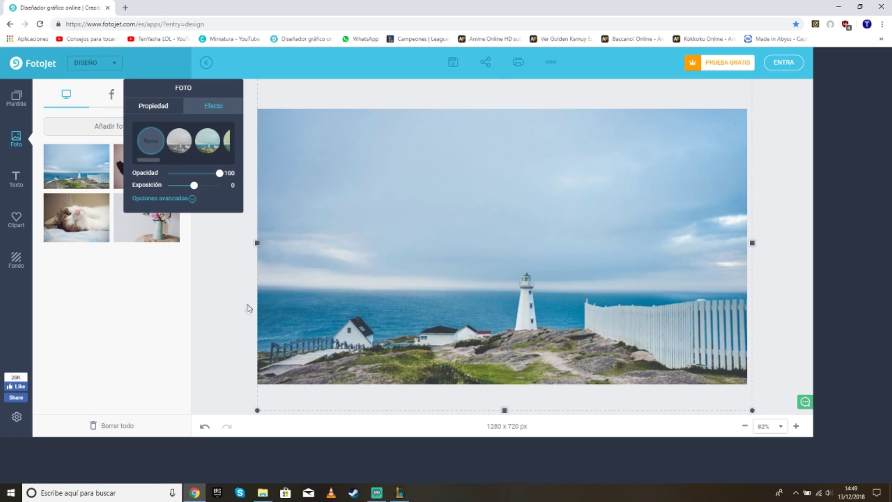
click(248, 308)
- Add a text in the brown block-letter style with an orange outline, reading "LIFE IS STRANGE"
click(17, 179)
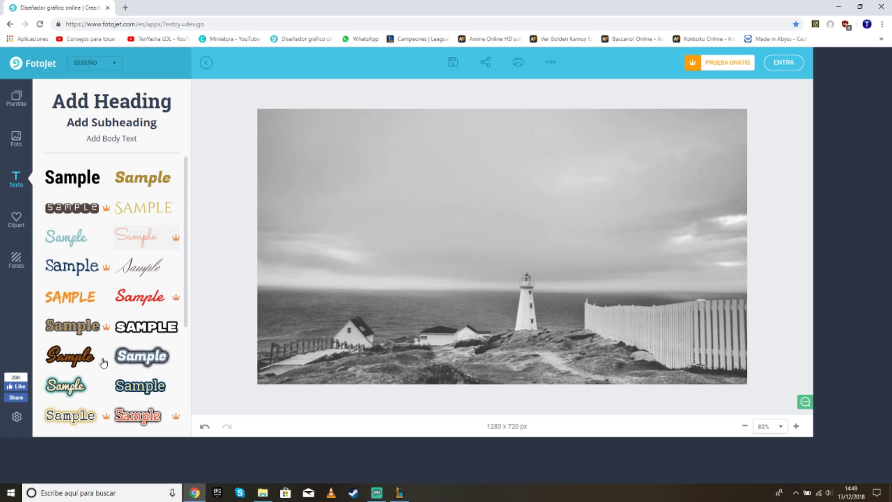
scroll(111, 360, down, 3)
scroll(156, 365, down, 1)
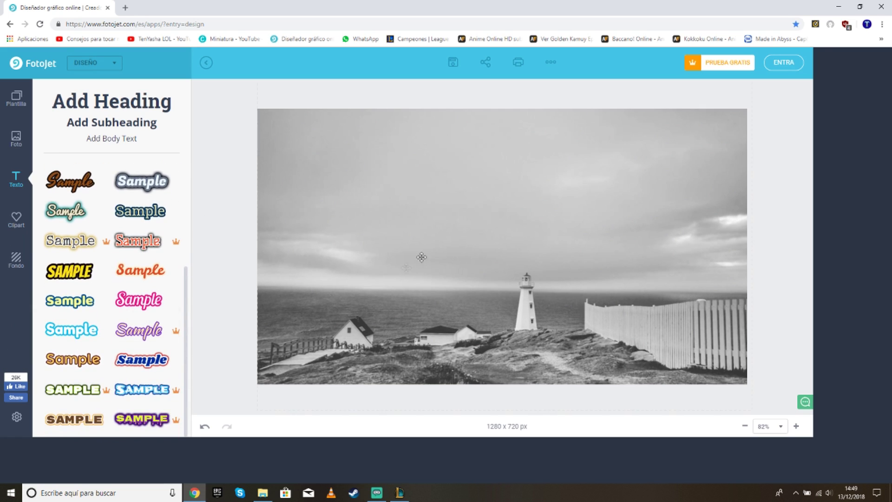
click(84, 428)
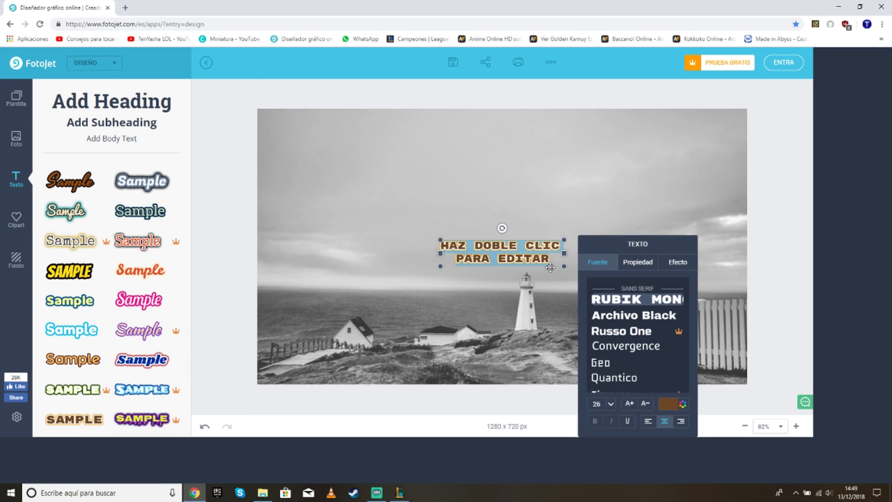
text(LIFE IS STRANGWE)
key(BackSpace)
key(BackSpace)
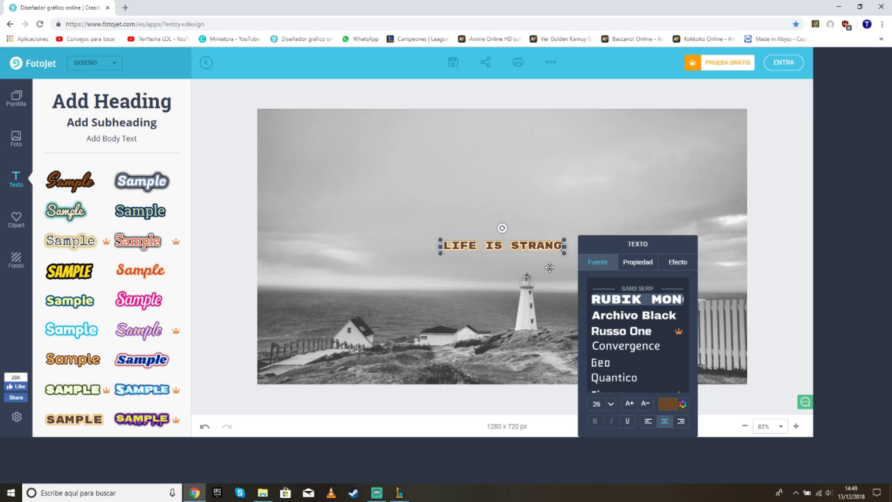
text(E)
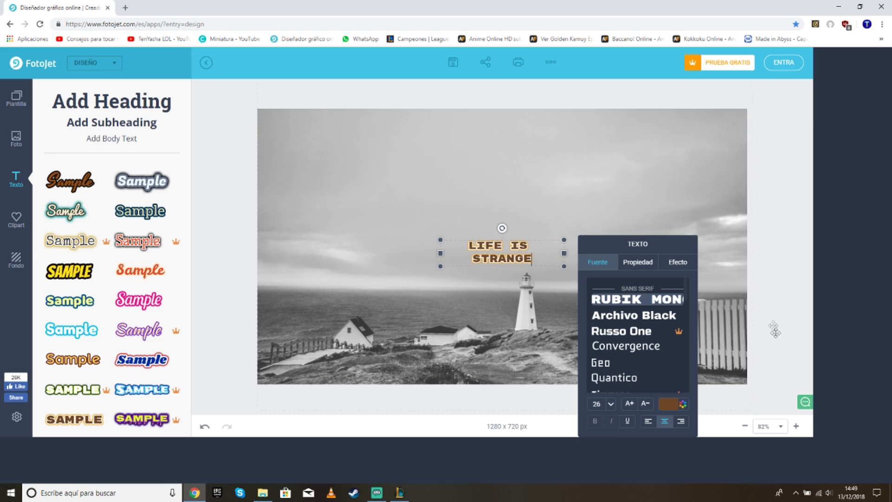
- Change the text's outline effect to white (FFFFFF) with a radius of 18
click(676, 261)
click(642, 392)
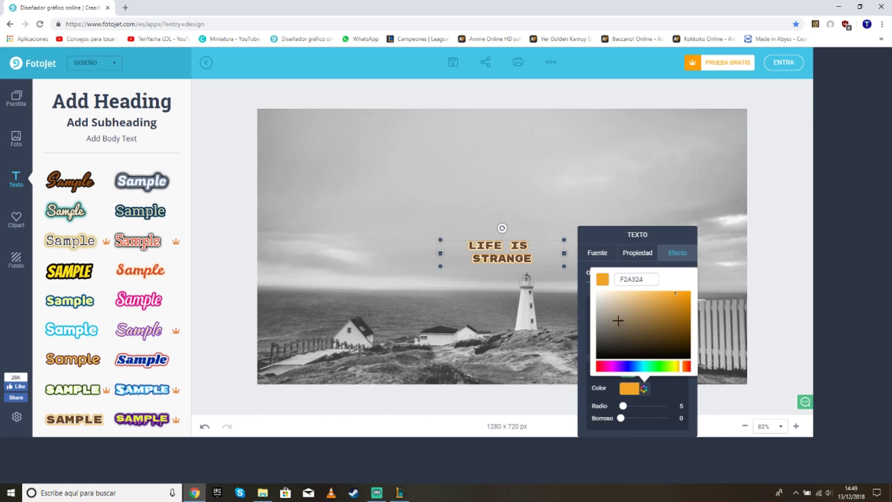
drag(620, 324, 594, 291)
drag(623, 409, 629, 406)
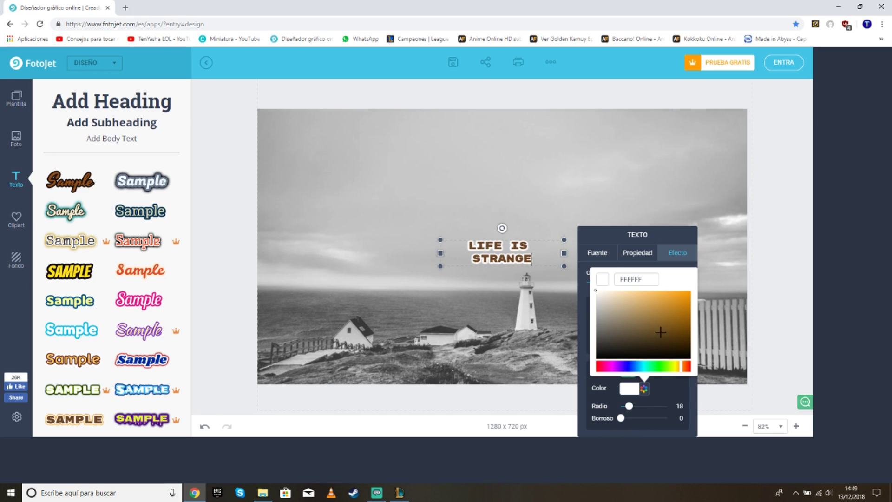